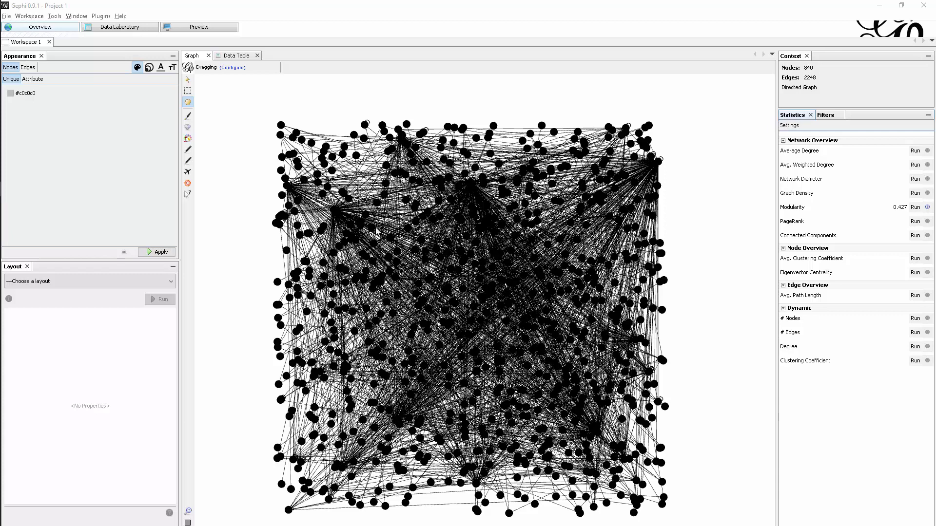
Step: Open the node data table and inspect a node's row
left_click(243, 56)
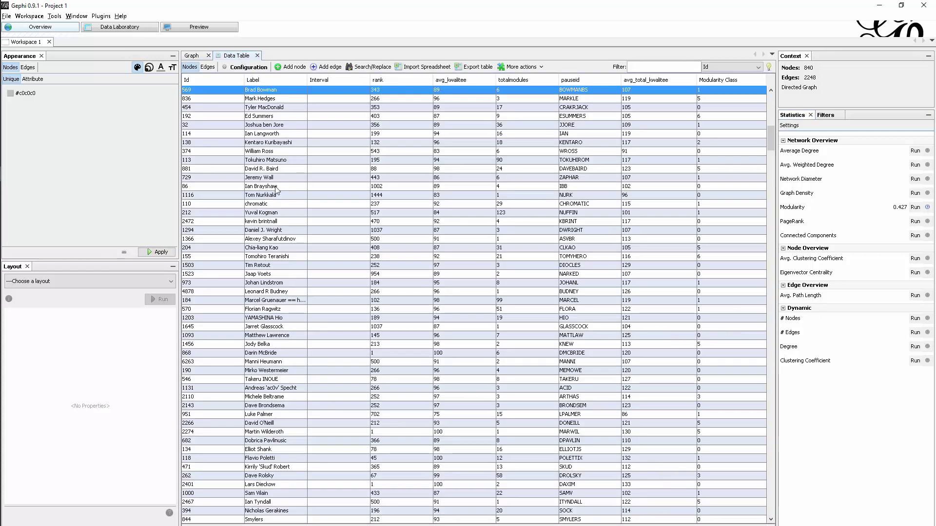
left_click(259, 265)
scroll(287, 320, "down", 9)
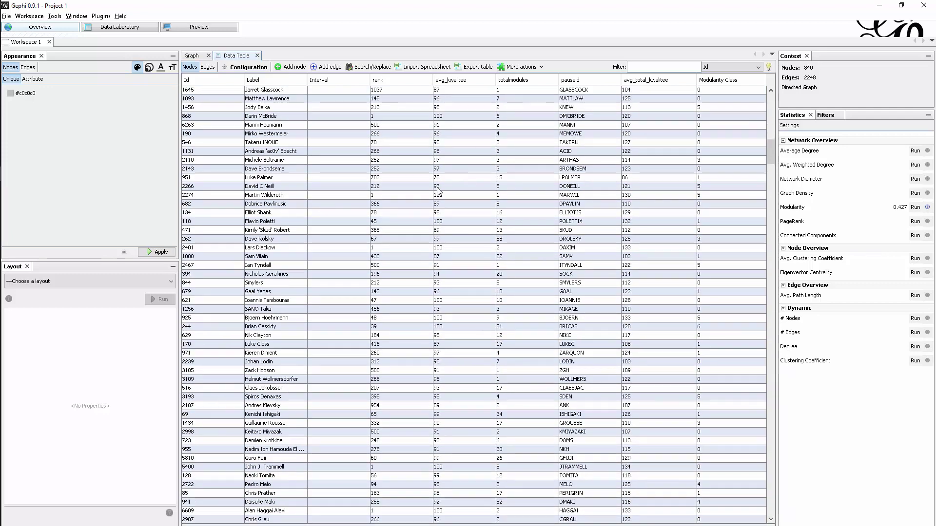
scroll(437, 190, "up", 9)
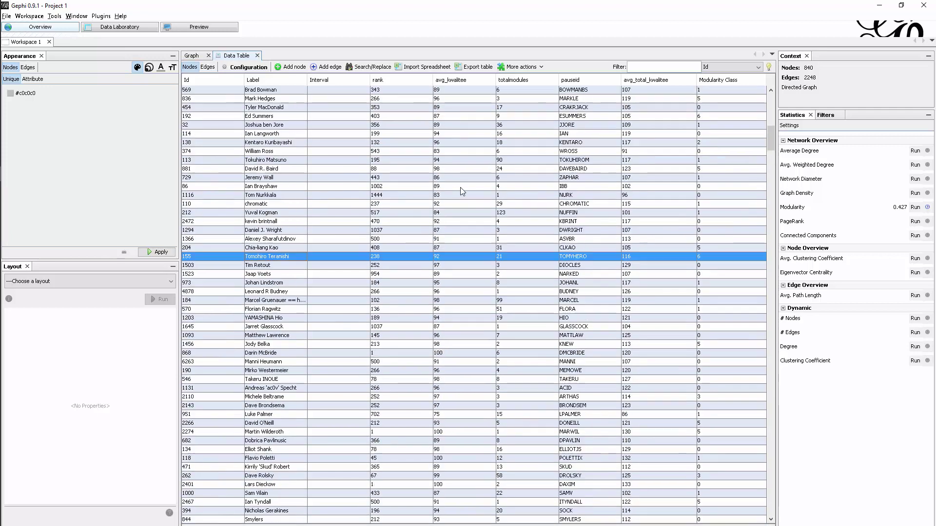
Step: Sort the nodes ascending by totalmodules, check a row, then return to the graph
left_click(521, 79)
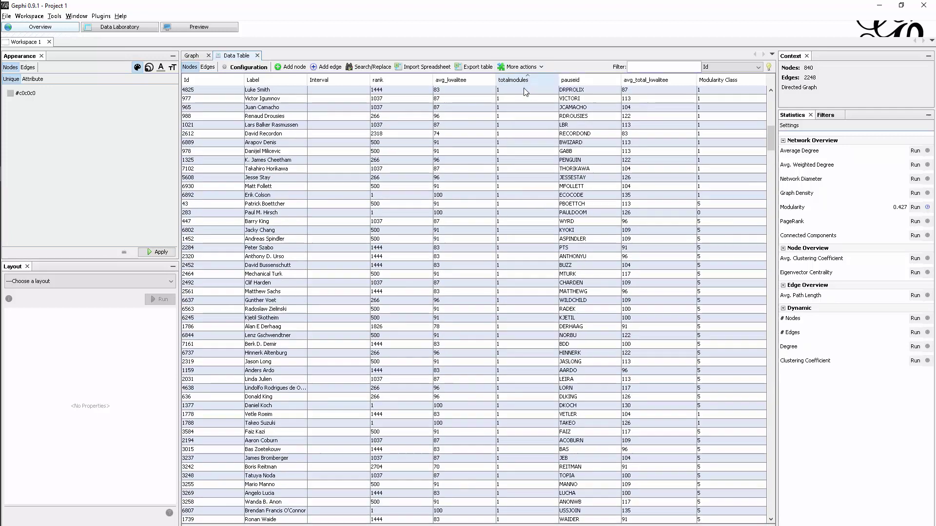
scroll(537, 141, "up", 12)
left_click(539, 99)
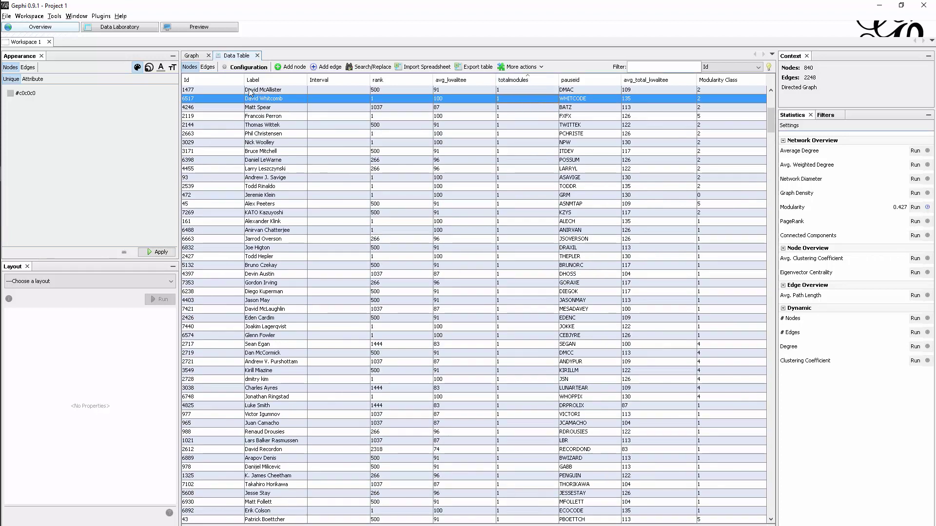
left_click(257, 55)
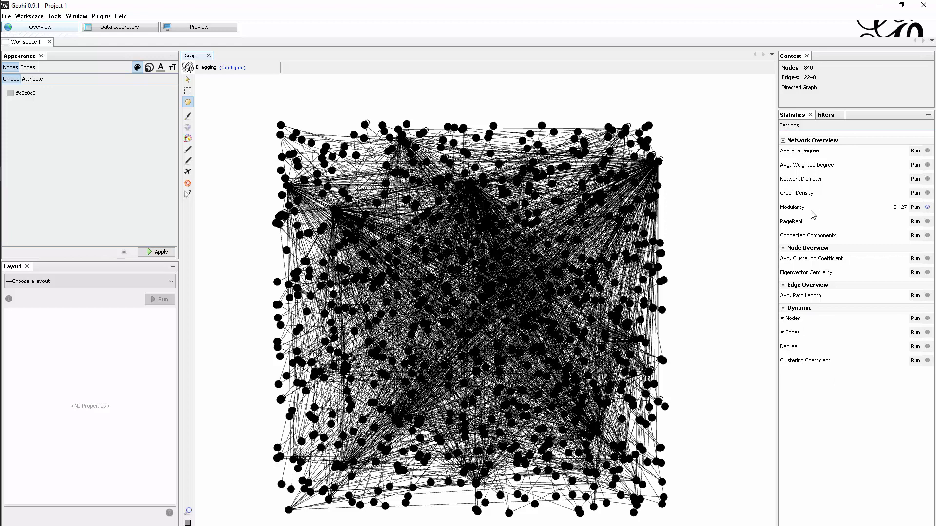
Step: Run Modularity with Randomize and Use weights on at resolution 1.0
mouse_move(795, 214)
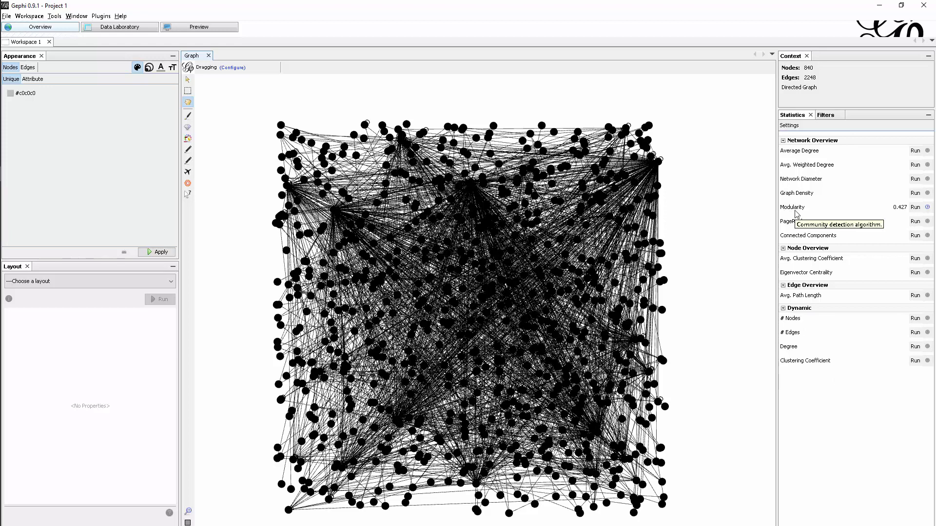
left_click(915, 207)
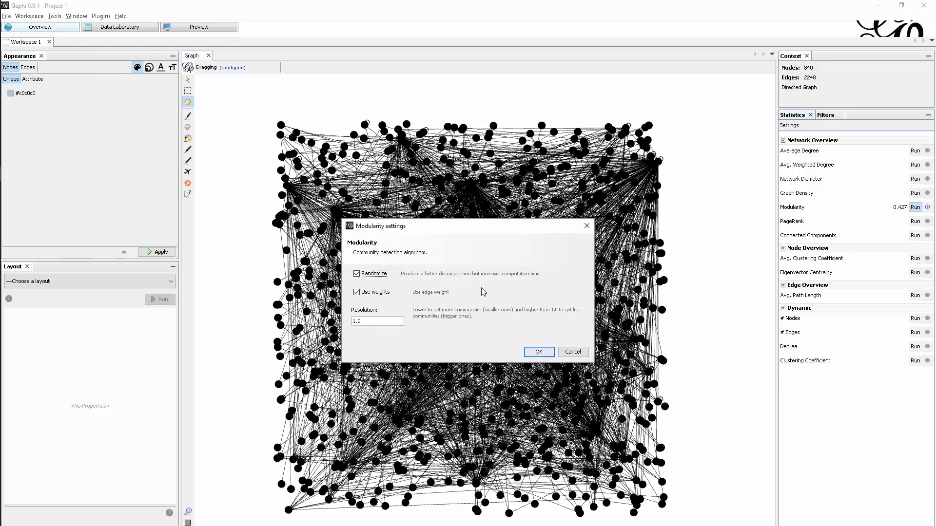
left_click(539, 352)
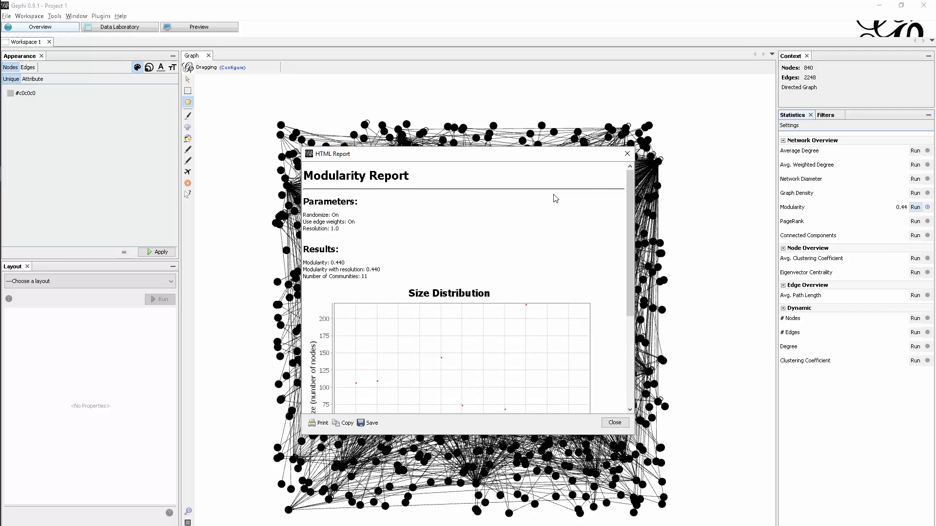
Step: Review the modularity report showing 0.44 and 11 communities, then close it
left_click_drag(544, 156, 520, 88)
scroll(399, 236, "down", 5)
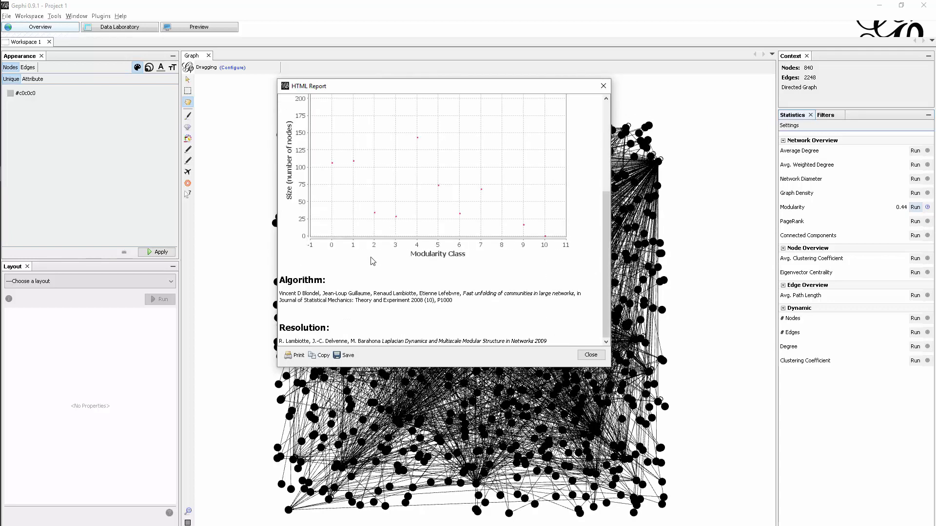
scroll(373, 261, "up", 3)
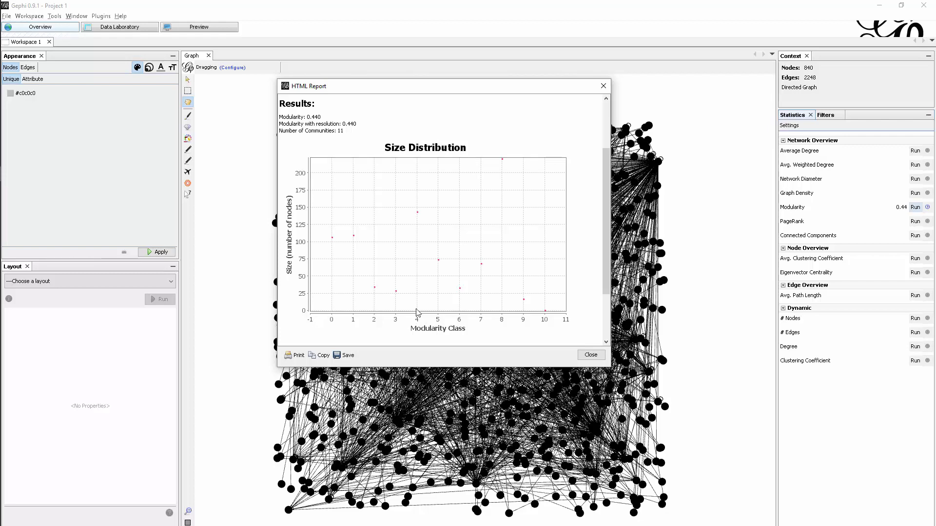
scroll(432, 247, "up", 3)
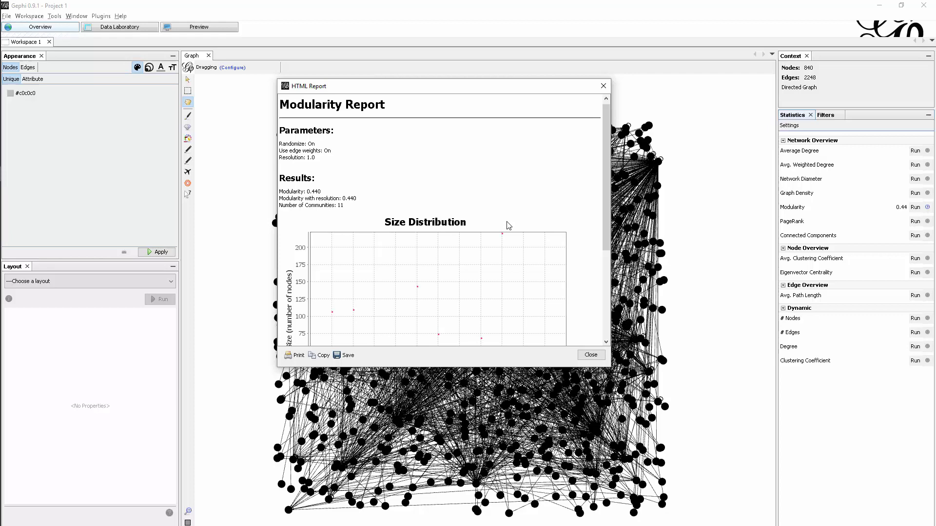
scroll(509, 225, "down", 5)
left_click_drag(601, 236, 604, 224)
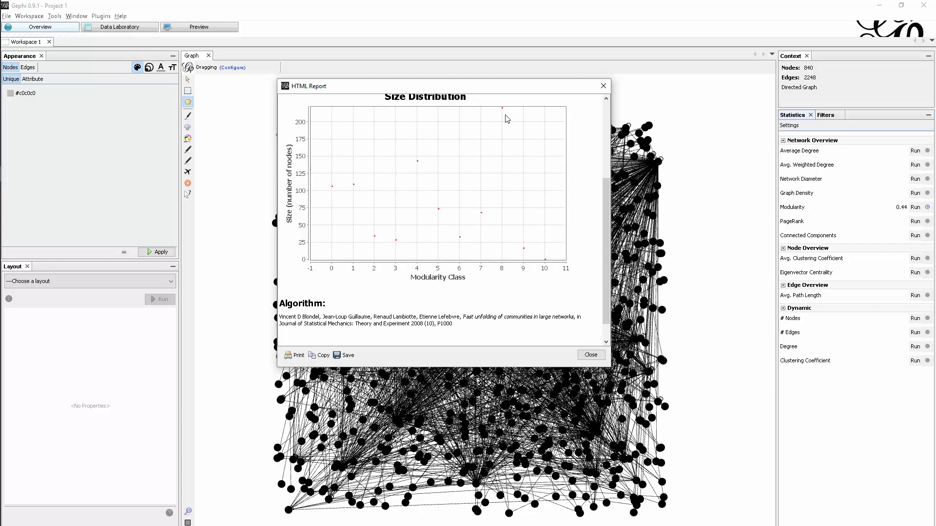
scroll(507, 191, "down", 1)
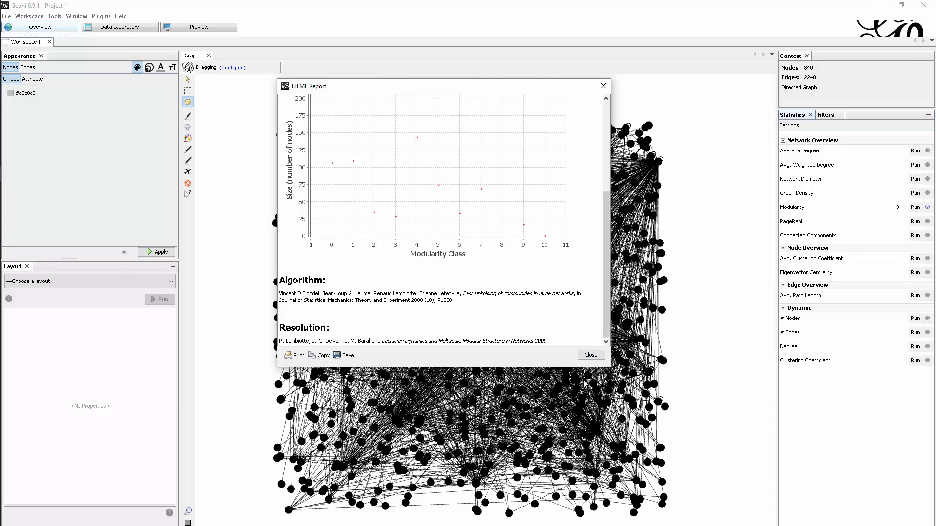
left_click(590, 355)
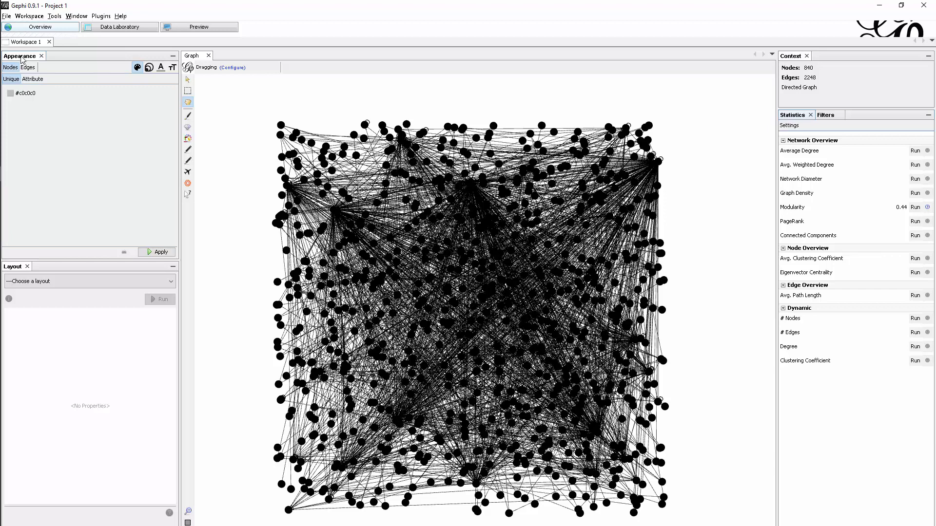
Step: Switch node colour to Attribute mode and browse attributes like Modularity Class and In-Degree
left_click(28, 81)
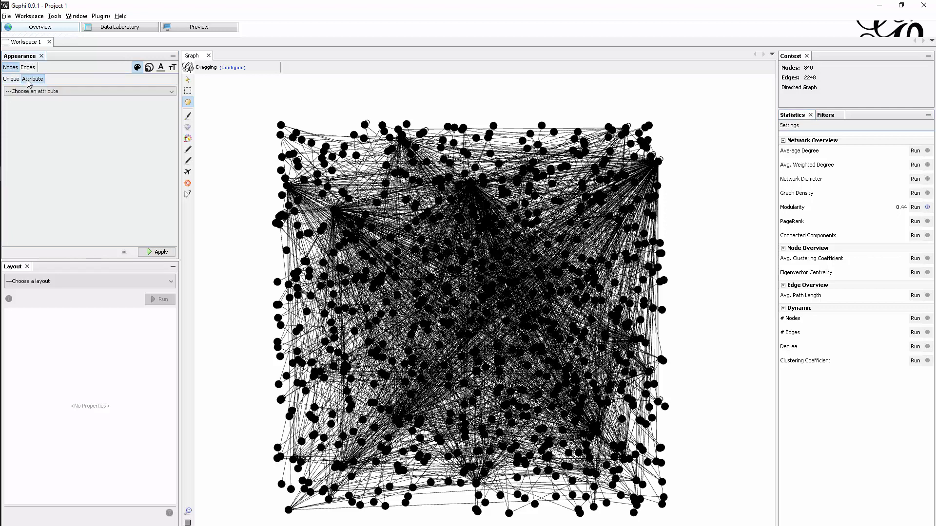
left_click(64, 93)
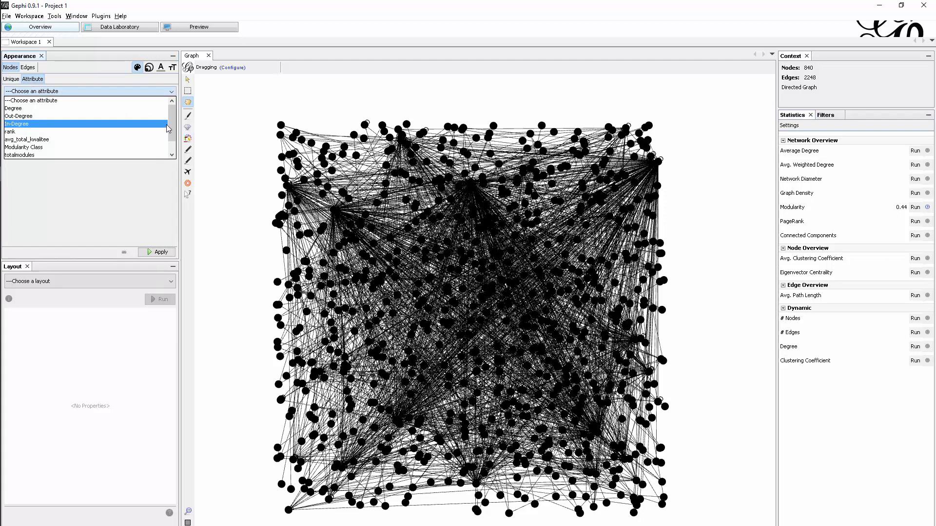
scroll(168, 128, "down", 2)
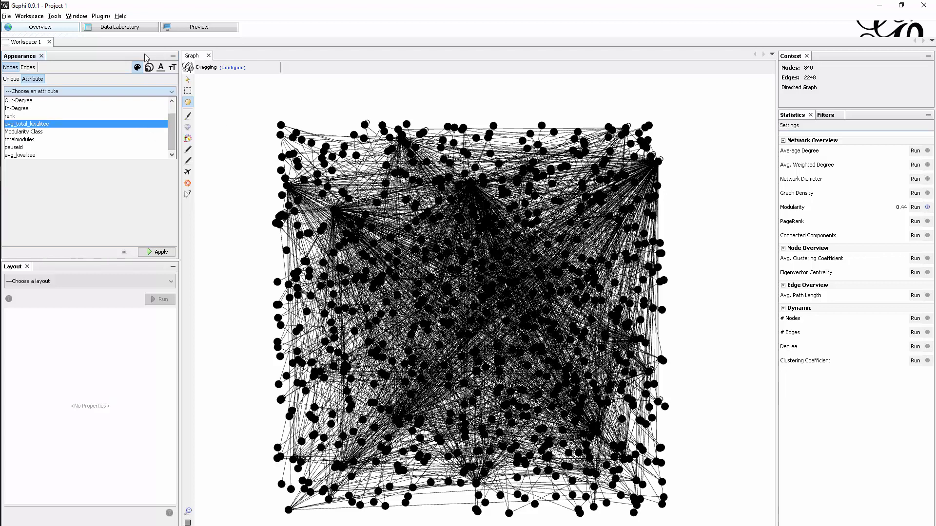
Step: Reopen the node data table and select several node rows
left_click(69, 16)
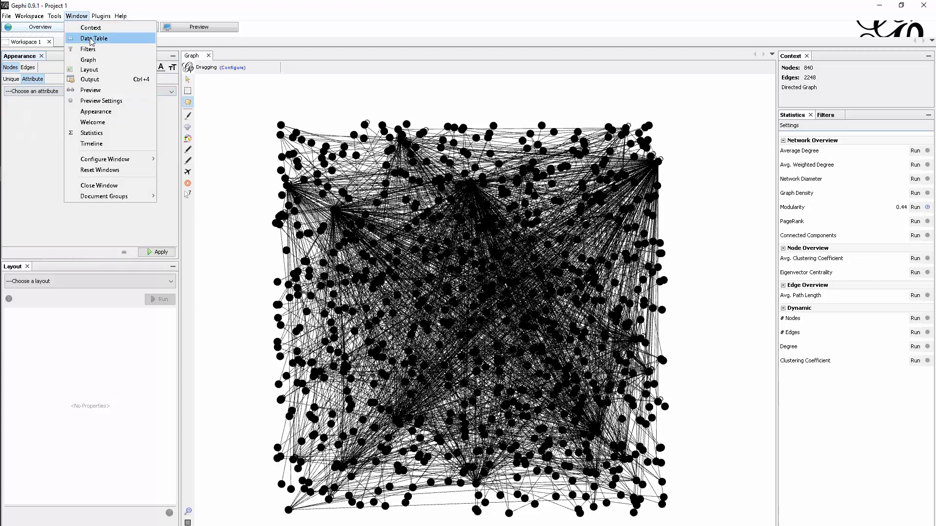
left_click(100, 37)
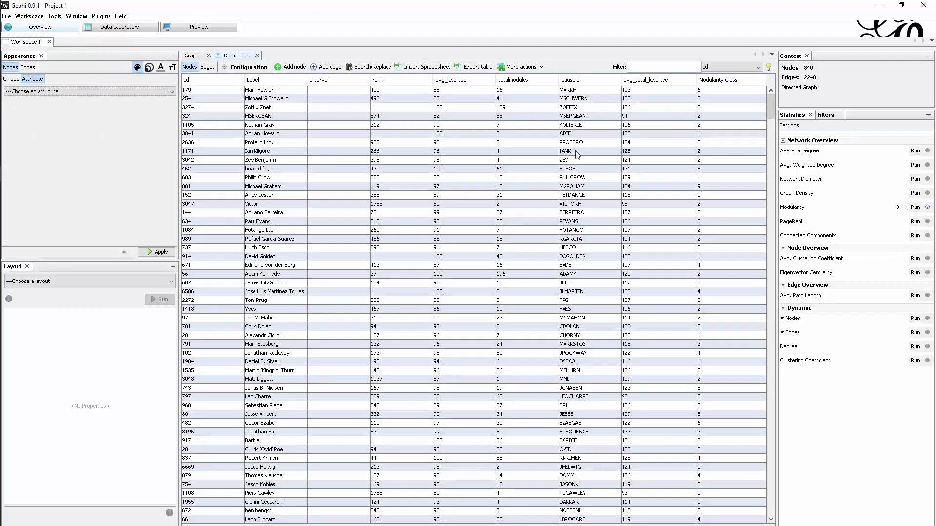
left_click(663, 142)
left_click(733, 108)
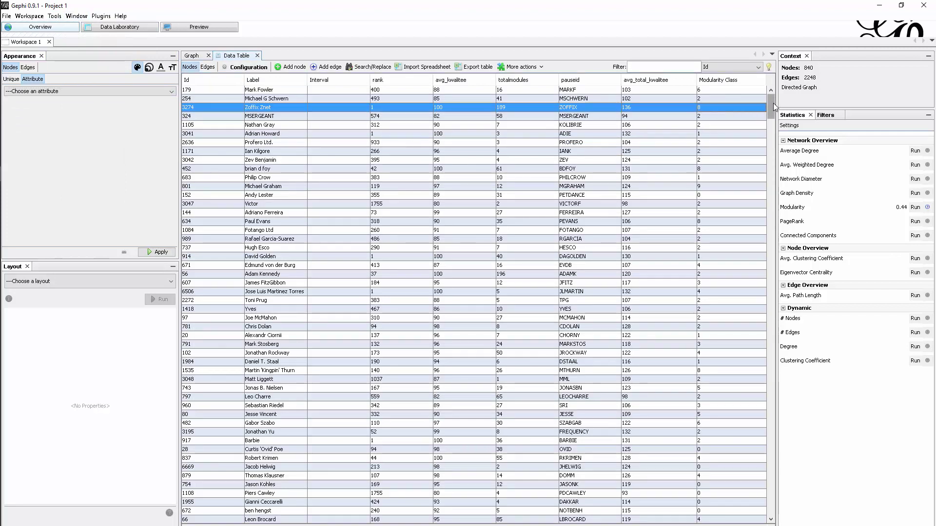
left_click(731, 169)
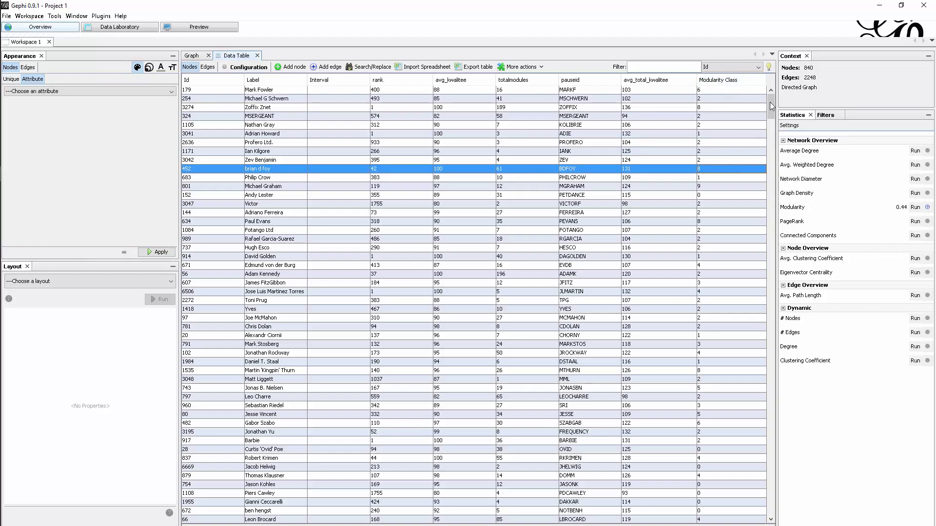
Step: Scroll through the table's populated Modularity Class values
left_click_drag(770, 105, 770, 171)
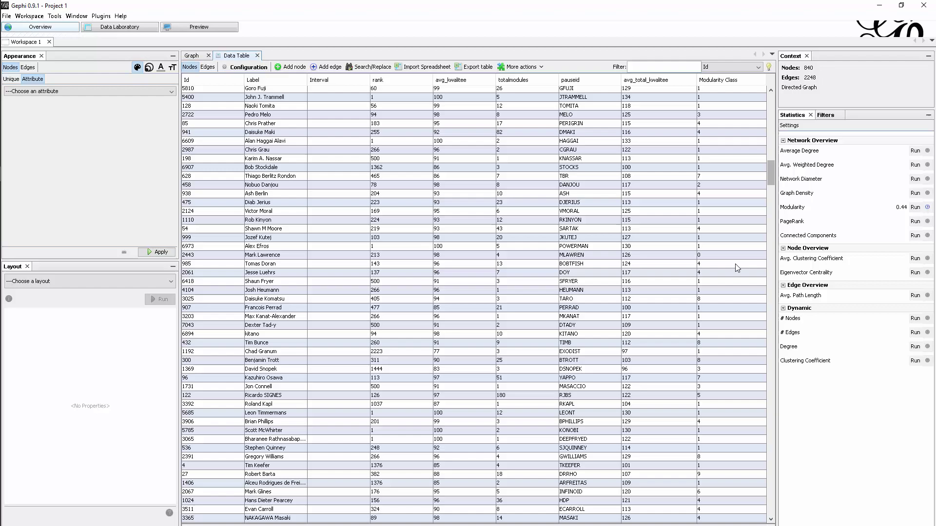
scroll(737, 267, "down", 15)
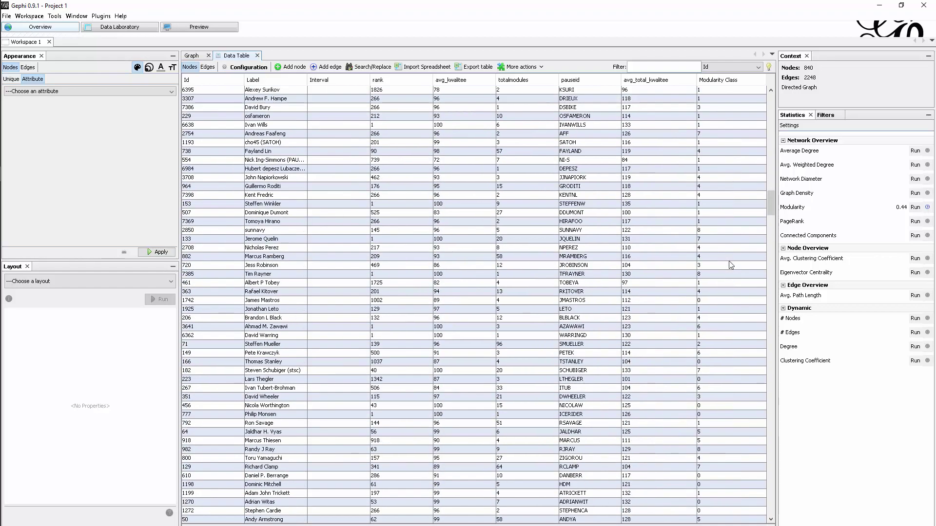
scroll(731, 266, "down", 15)
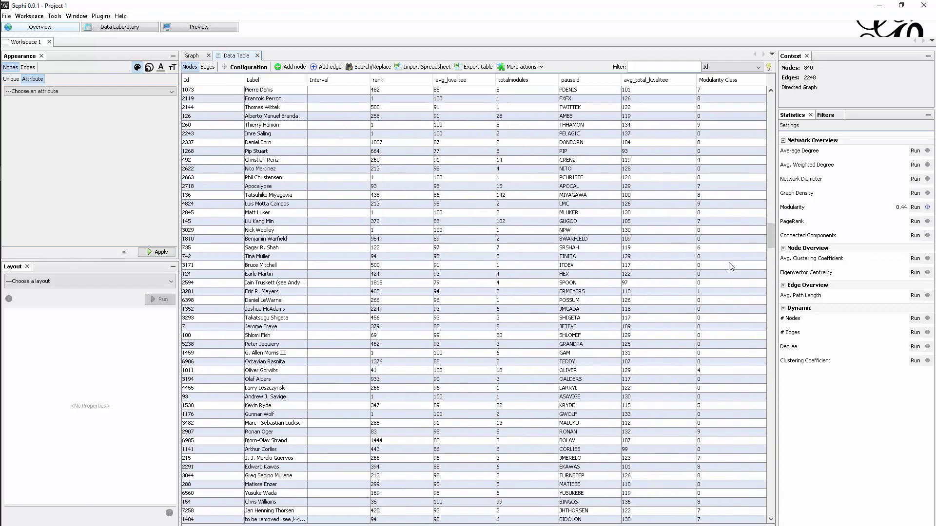
scroll(732, 266, "down", 7)
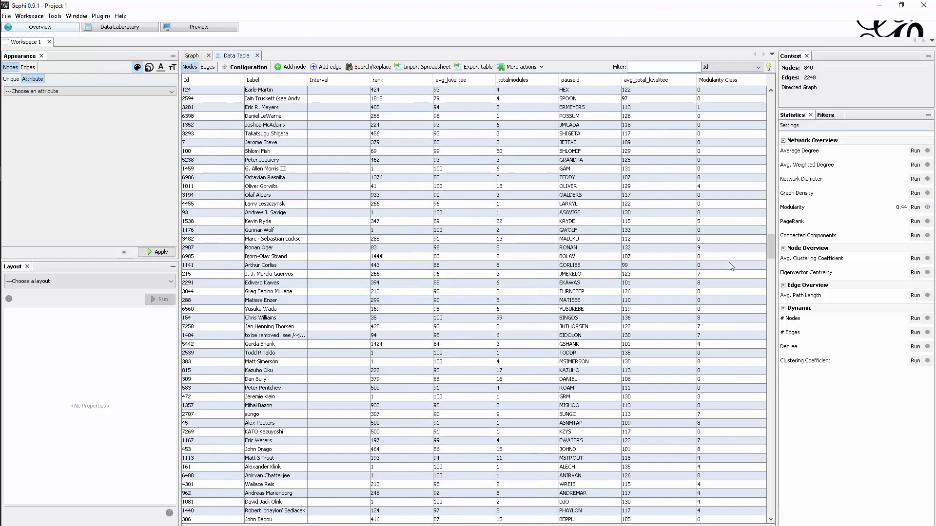
scroll(732, 265, "down", 3)
Step: Apply a Modularity Class partition colouring to the nodes and recentre the network
left_click(191, 55)
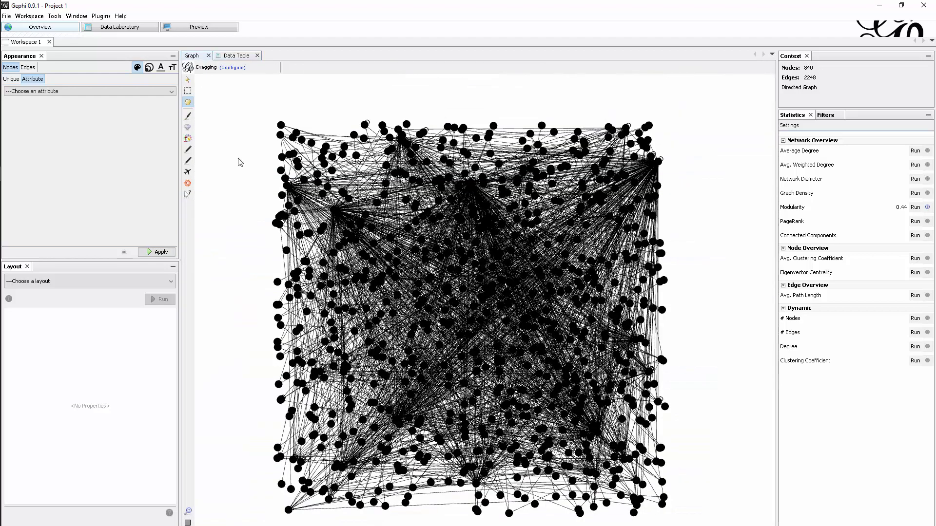
left_click(37, 91)
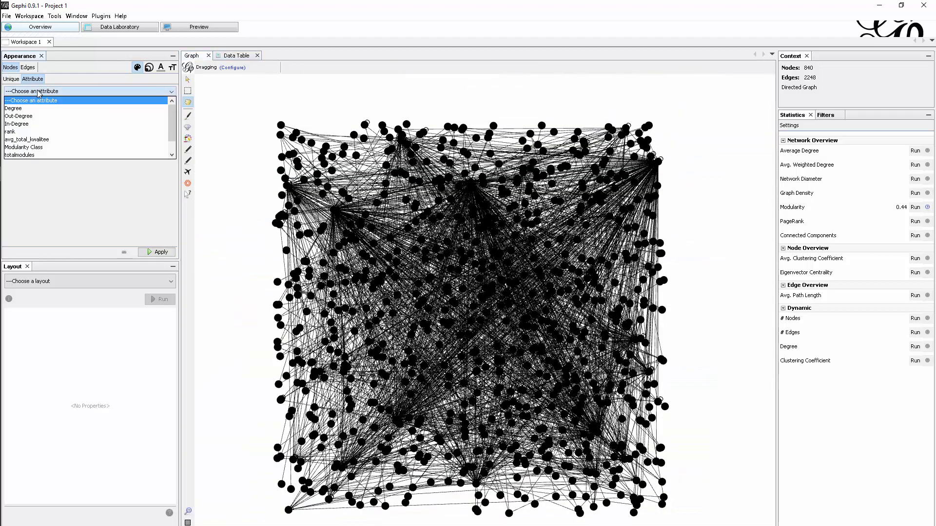
left_click(53, 148)
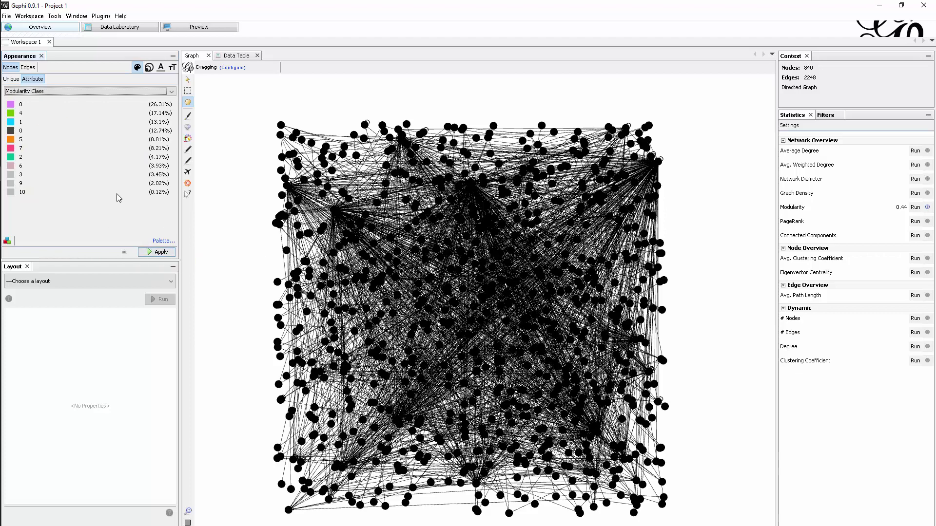
left_click(149, 252)
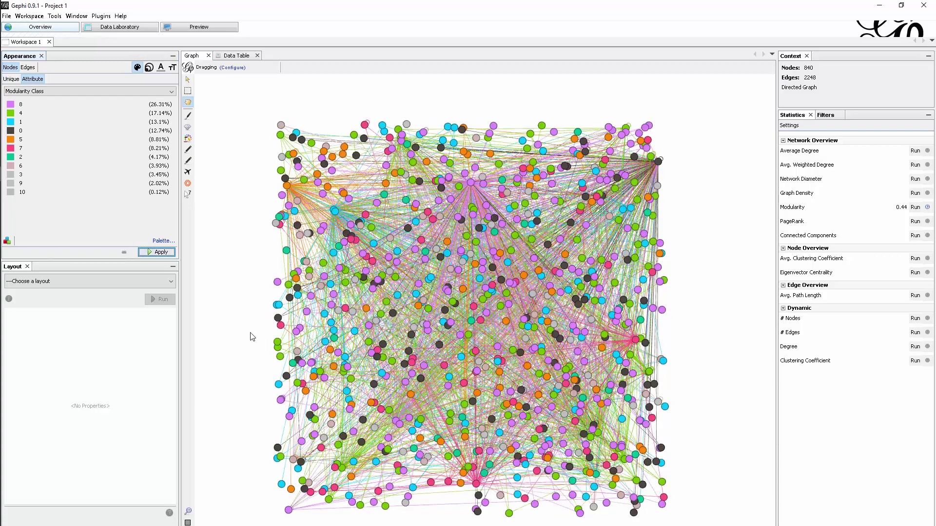
scroll(225, 268, "down", 2)
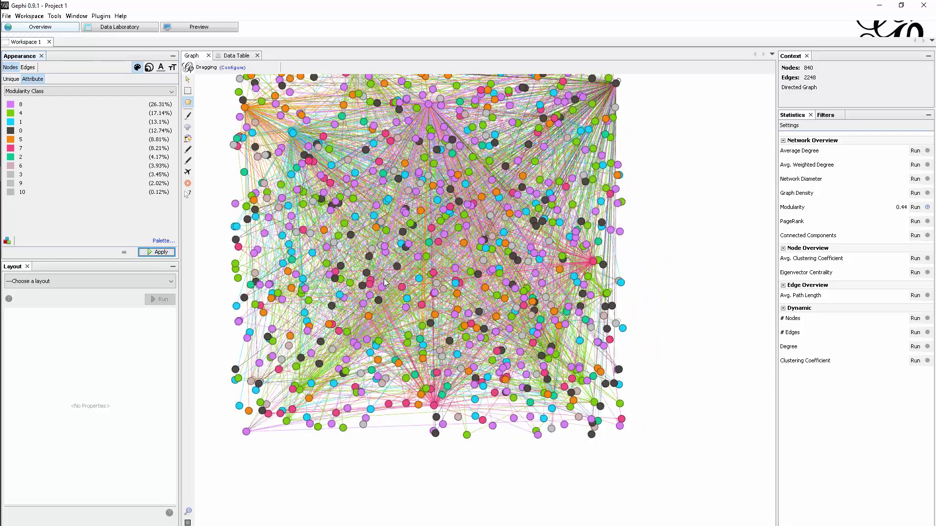
left_click_drag(357, 256, 362, 305)
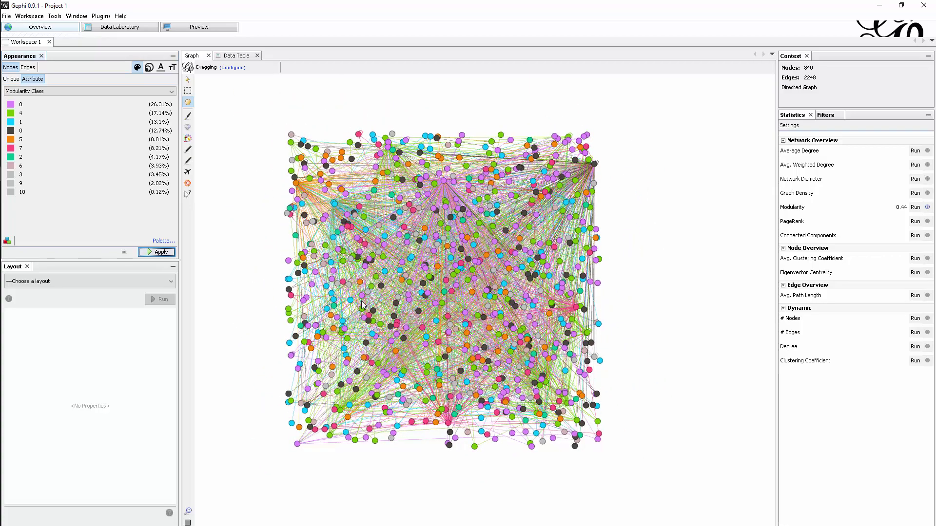
Step: Run Force Atlas, then rerun it with repulsion strength raised to 2000
left_click(168, 281)
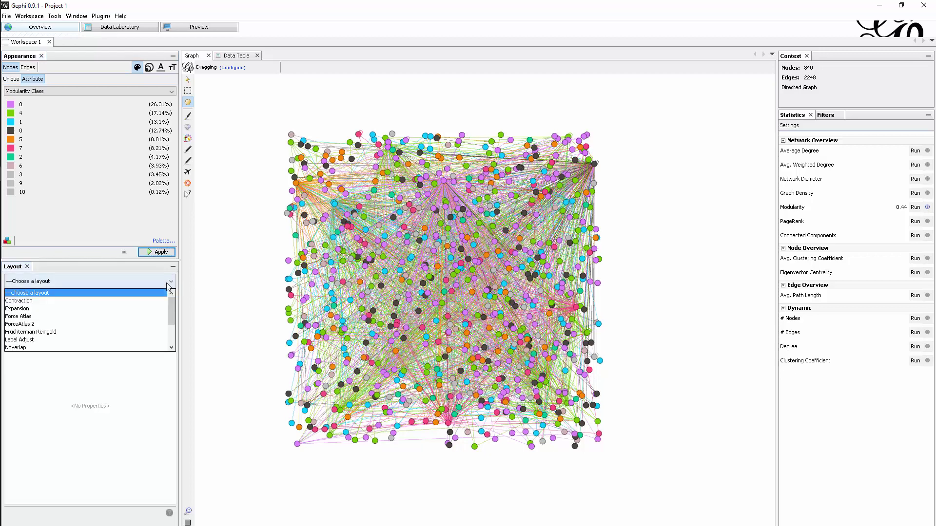
left_click(137, 318)
left_click(154, 302)
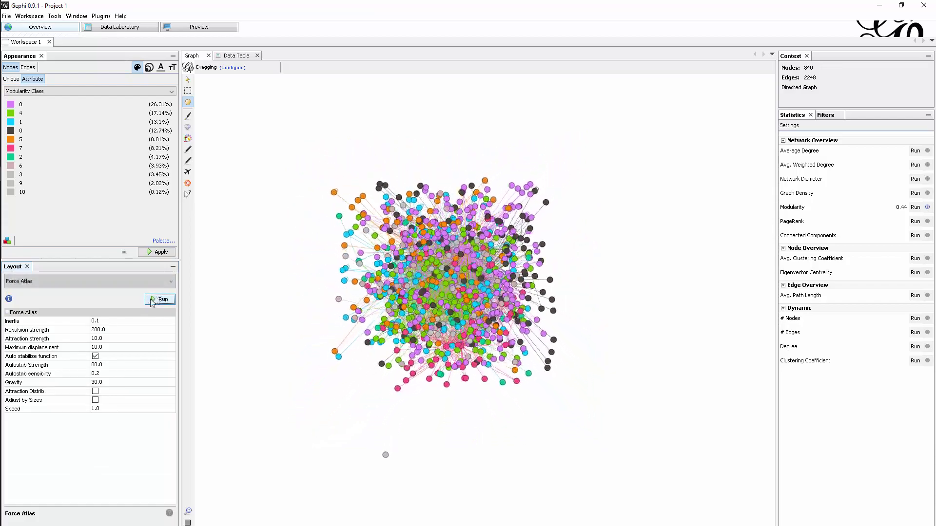
left_click(157, 300)
left_click(64, 330)
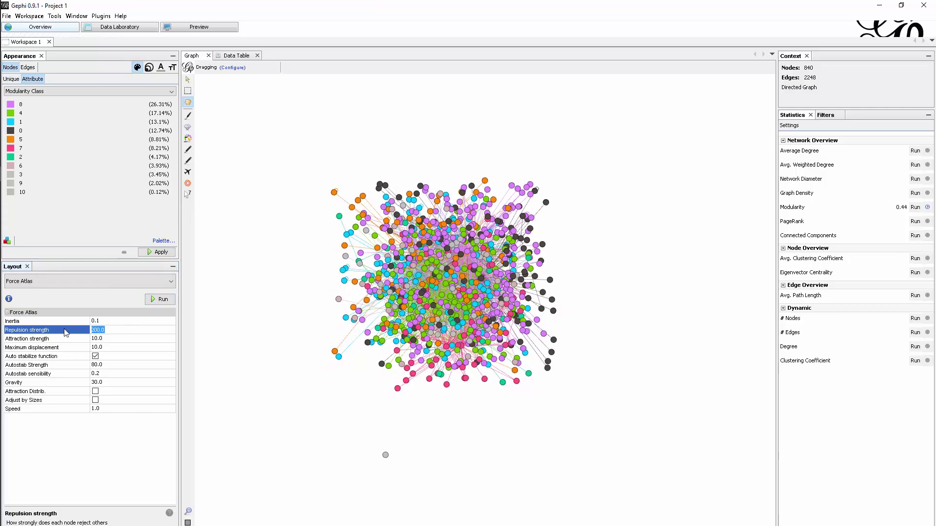
type("2000")
left_click(161, 299)
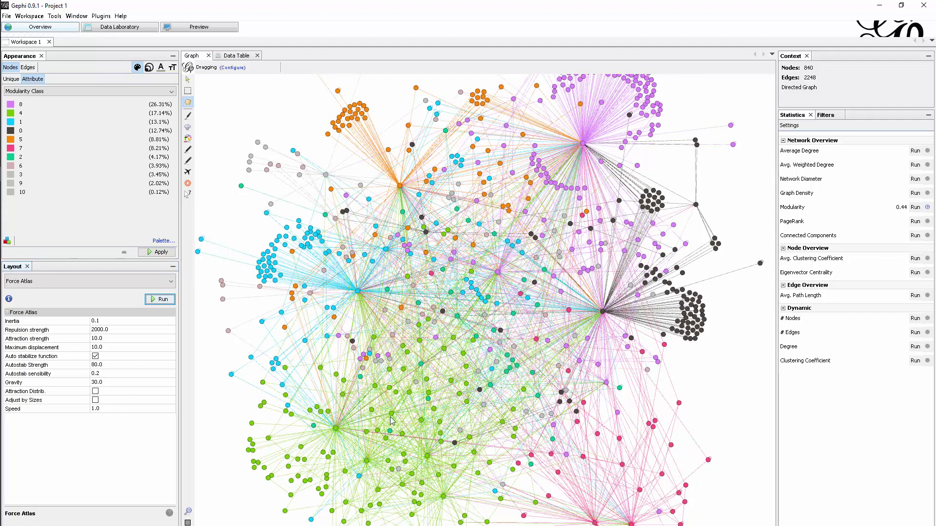
scroll(493, 373, "down", 3)
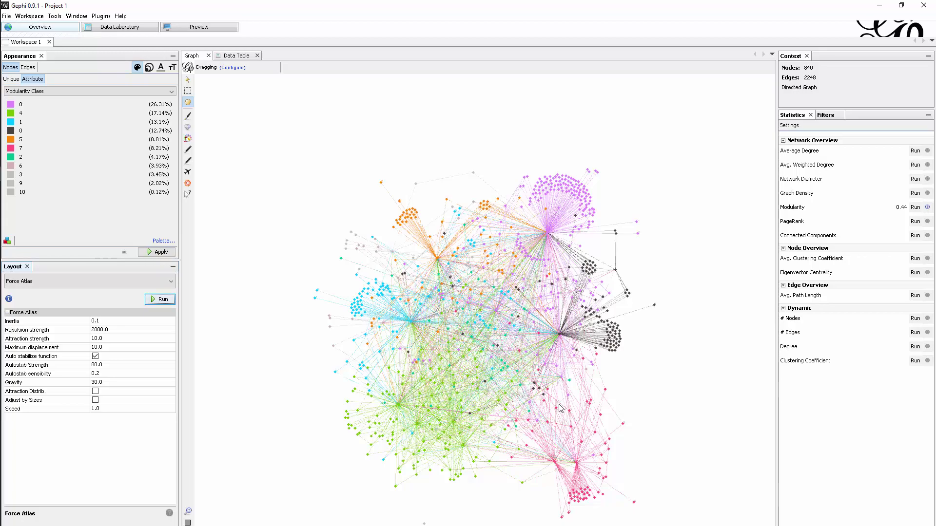
scroll(488, 354, "up", 4)
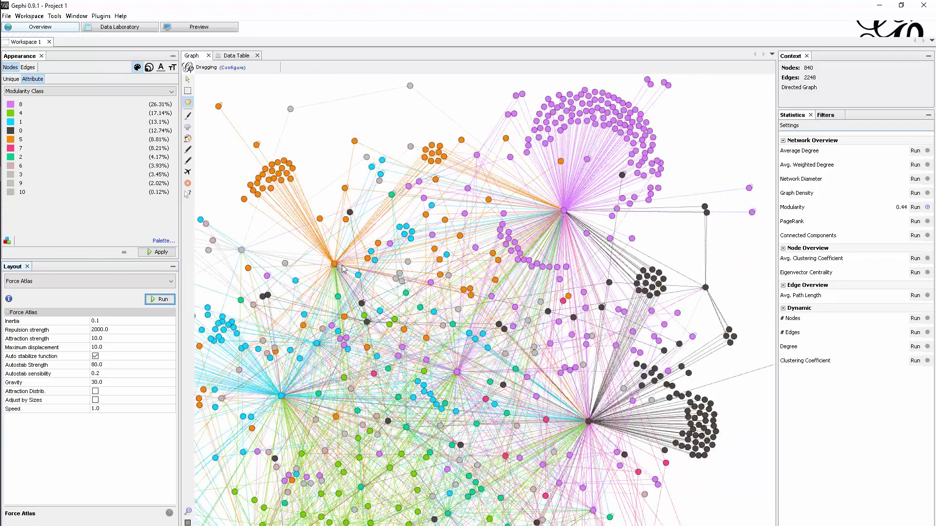
left_click_drag(589, 420, 577, 168)
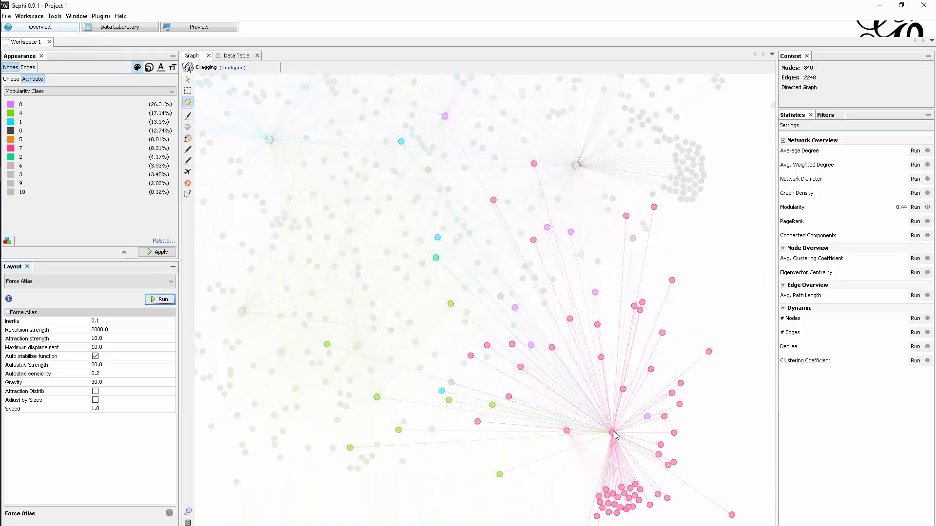
left_click_drag(243, 316, 361, 355)
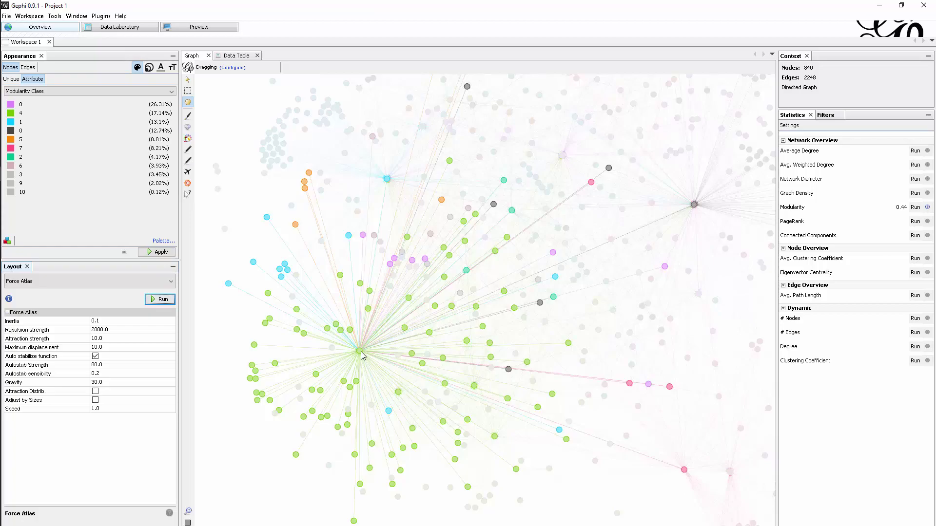
left_click_drag(323, 129, 377, 265)
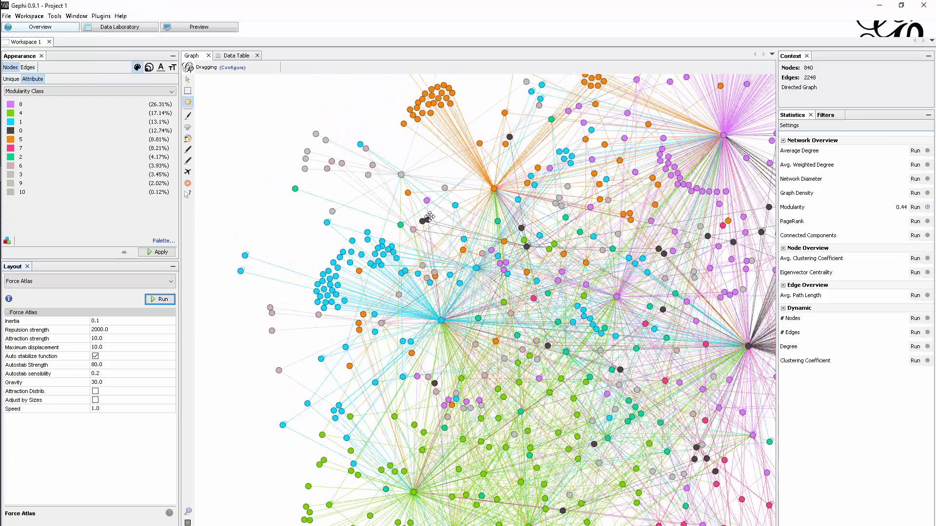
left_click_drag(530, 75, 319, 180)
scroll(424, 256, "down", 3)
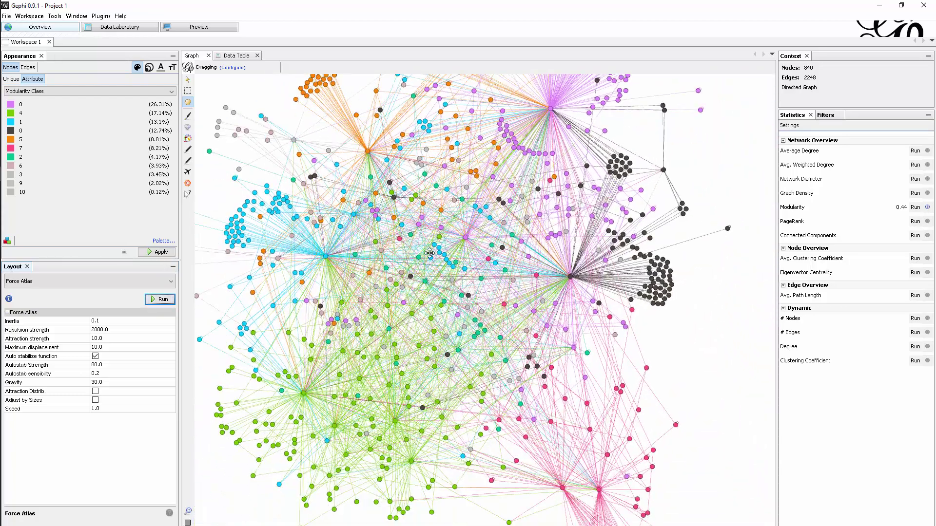
scroll(432, 254, "down", 2)
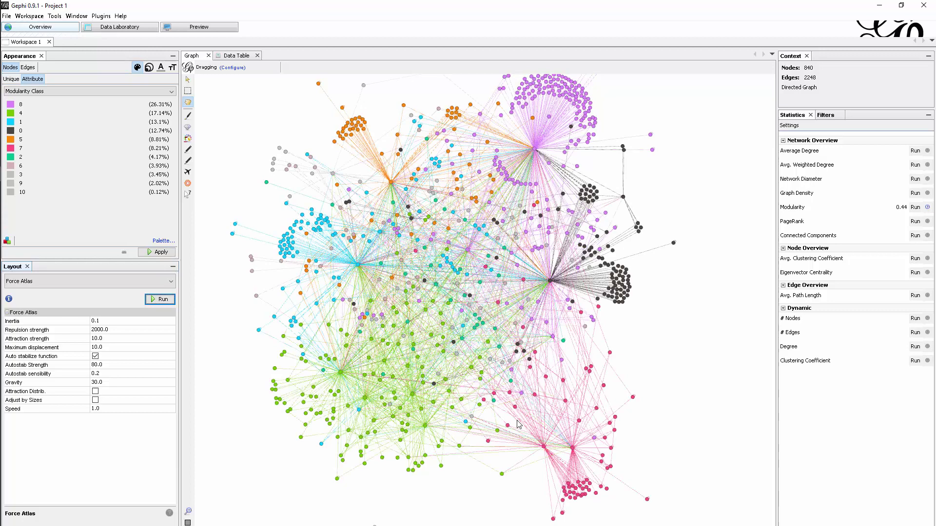
left_click_drag(577, 339, 579, 353)
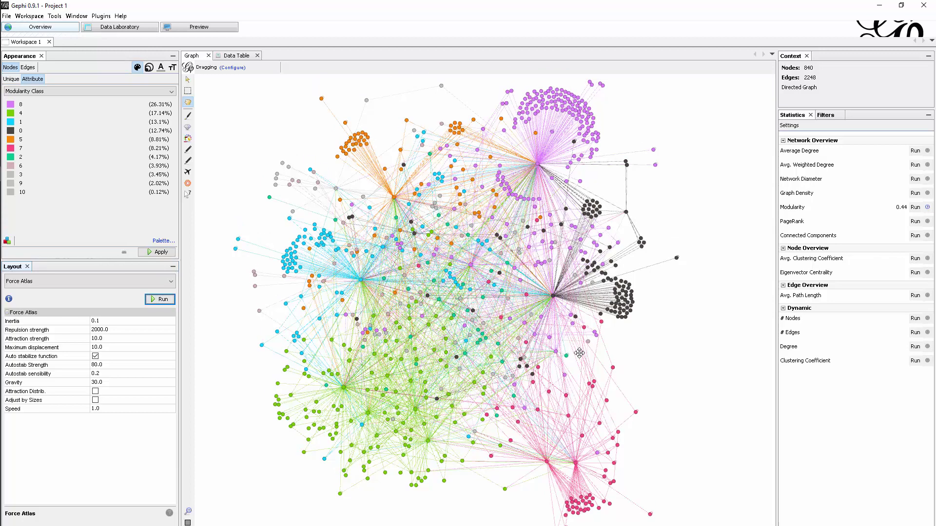